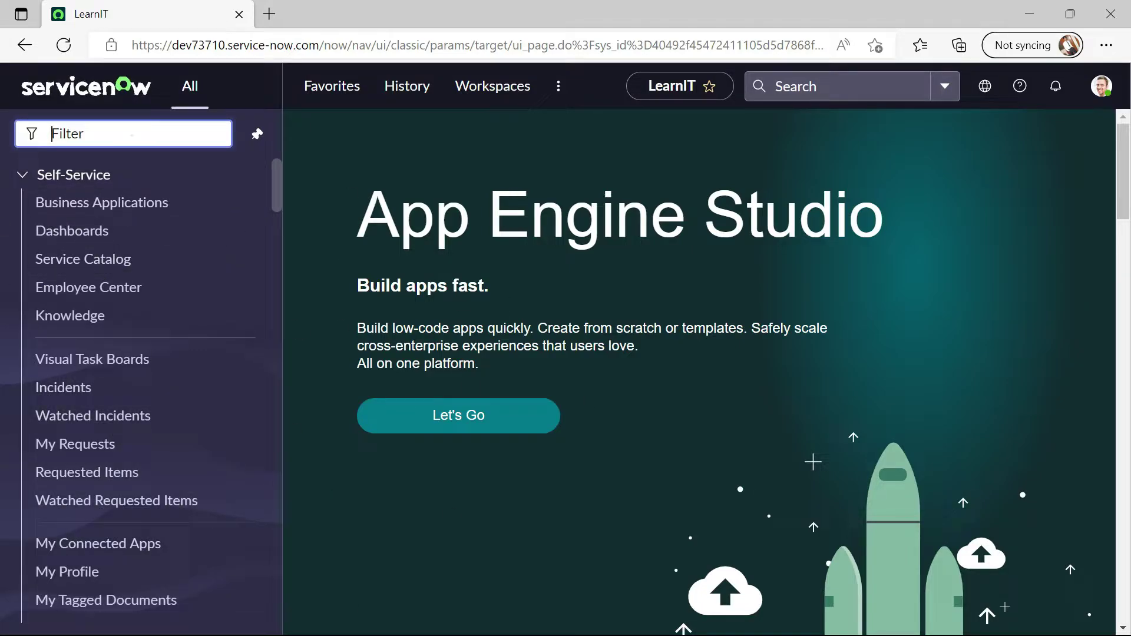
Filter the navigator for 'incident' and open Incident > Open in a new browser tab.
click(132, 135)
text(incident)
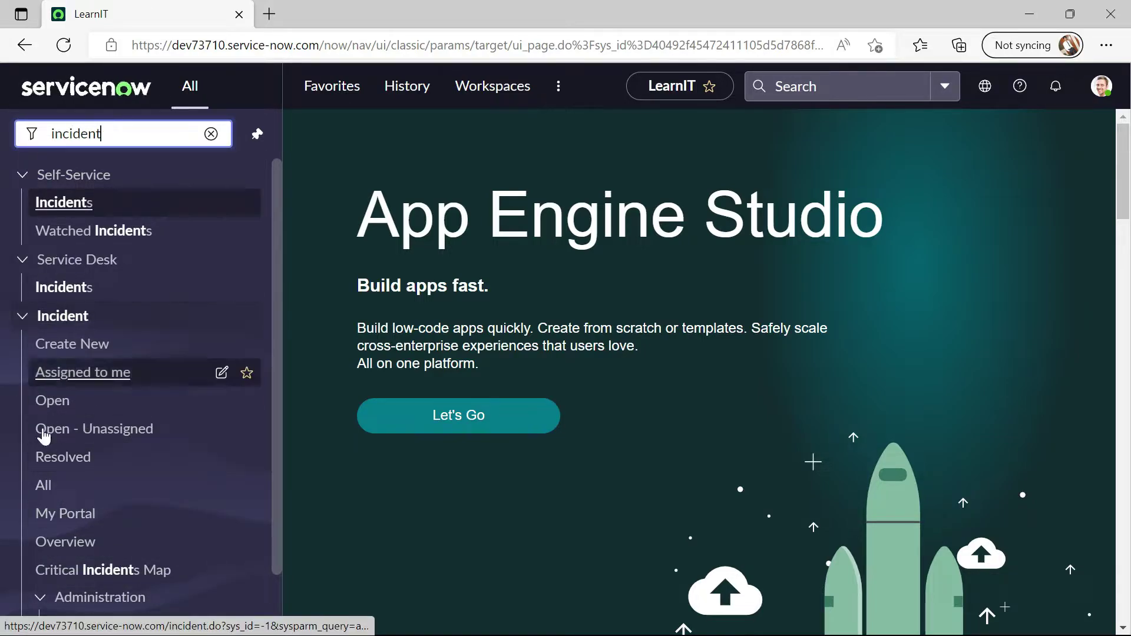
scroll(134, 476, down, 1)
scroll(135, 476, up, 1)
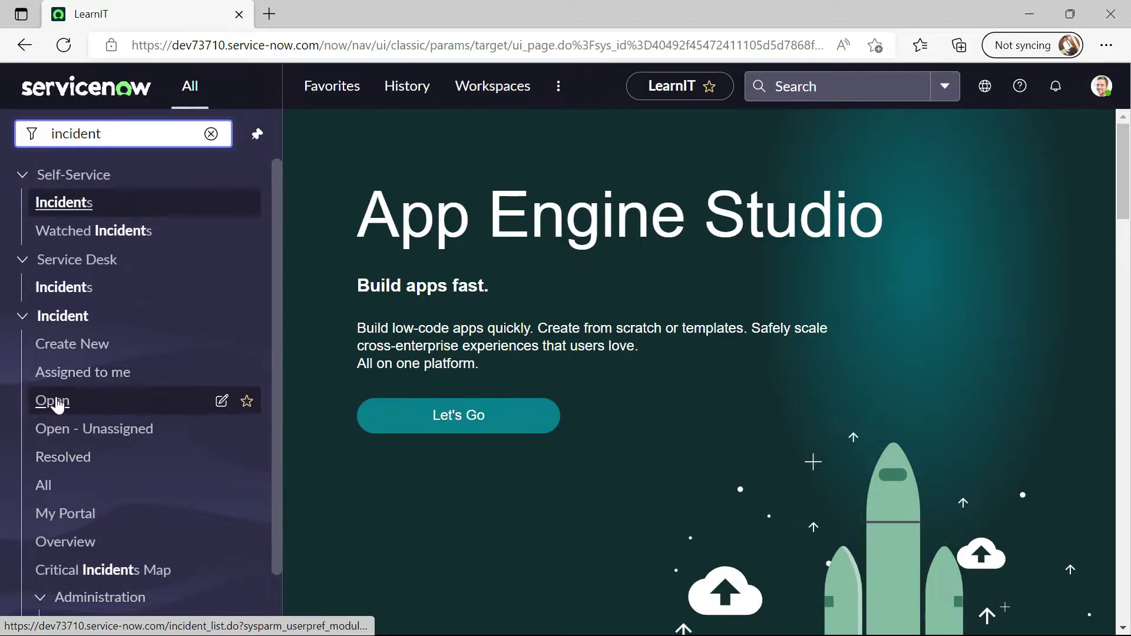
middle_click(57, 406)
Switch to the new Incidents tab and inspect the list's full URL.
click(386, 12)
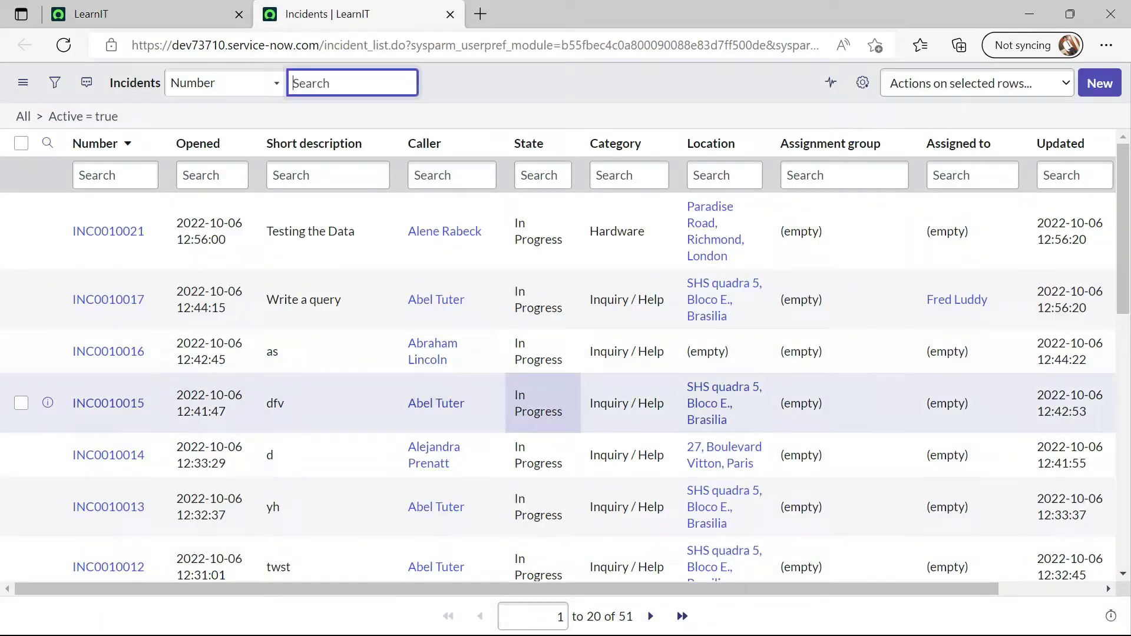
click(635, 47)
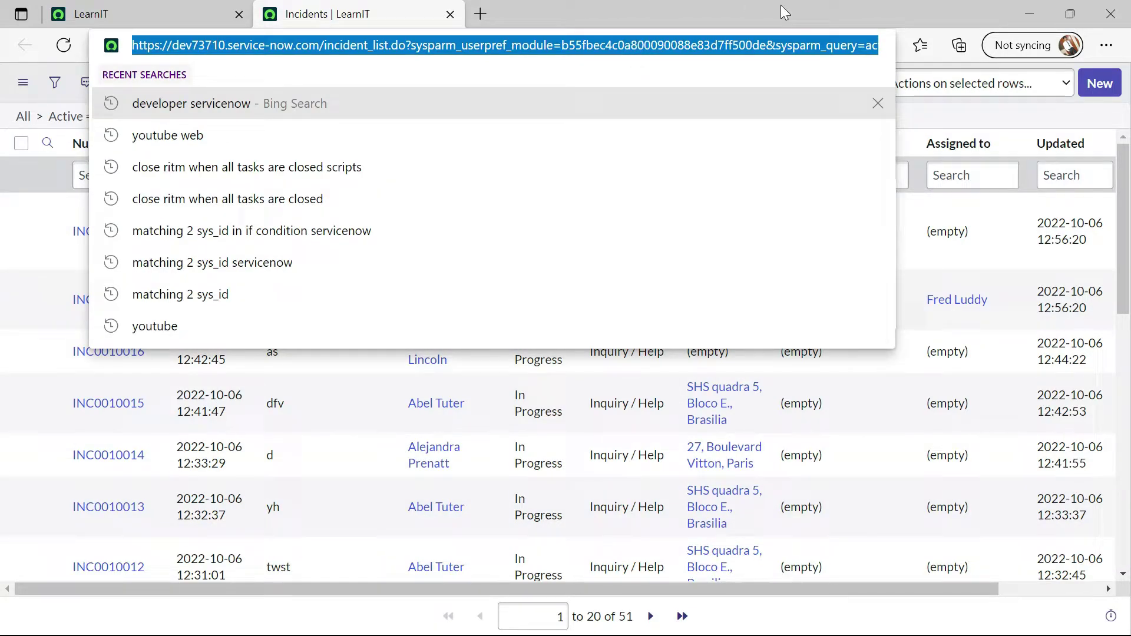
click(933, 116)
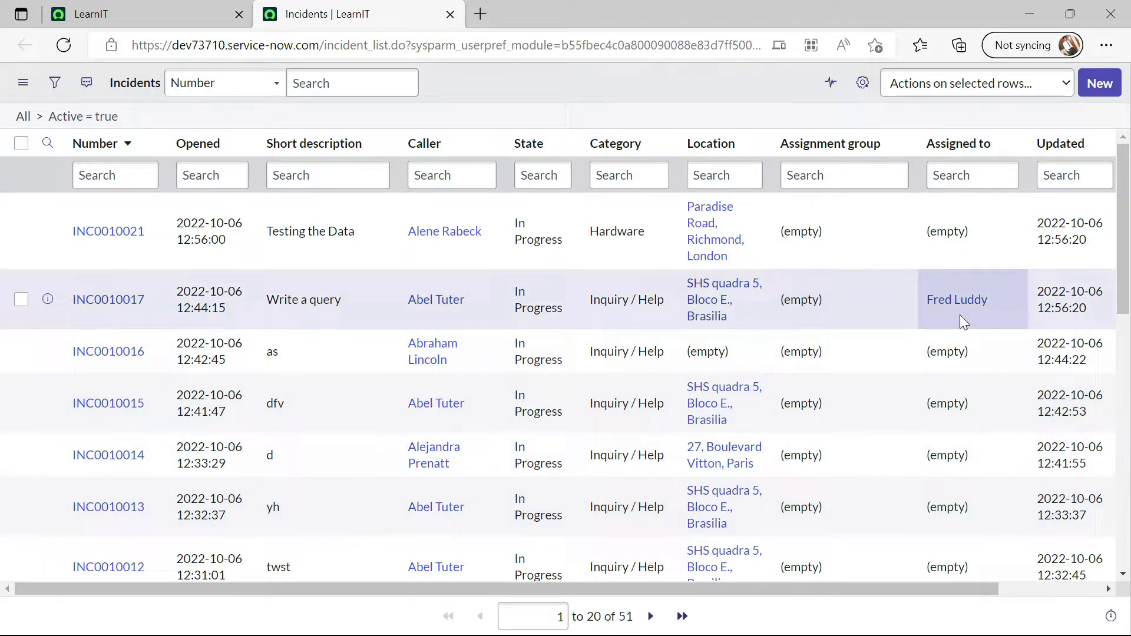
scroll(959, 319, down, 10)
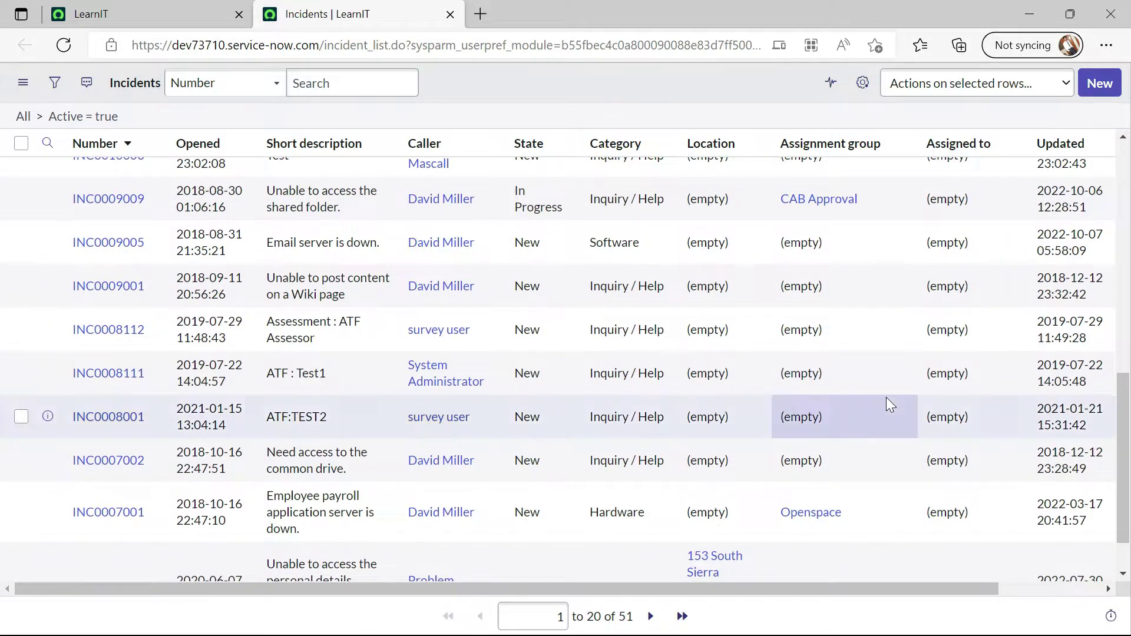
scroll(747, 358, up, 4)
Use Show Matching to filter to empty Location and the CAB Approval assignment group.
right_click(721, 213)
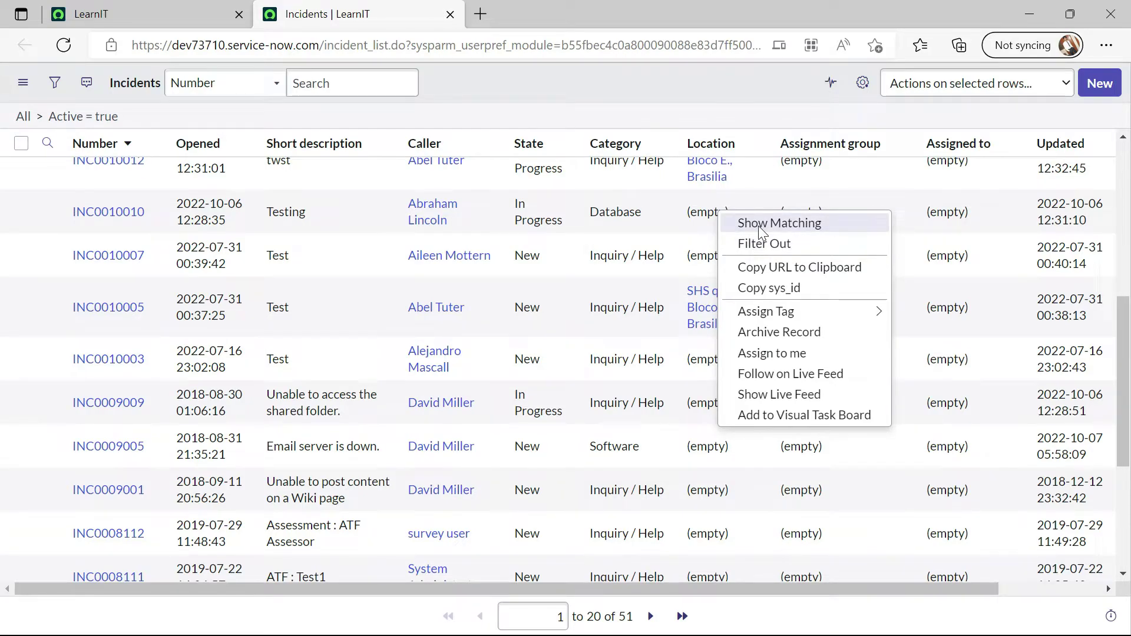
click(758, 225)
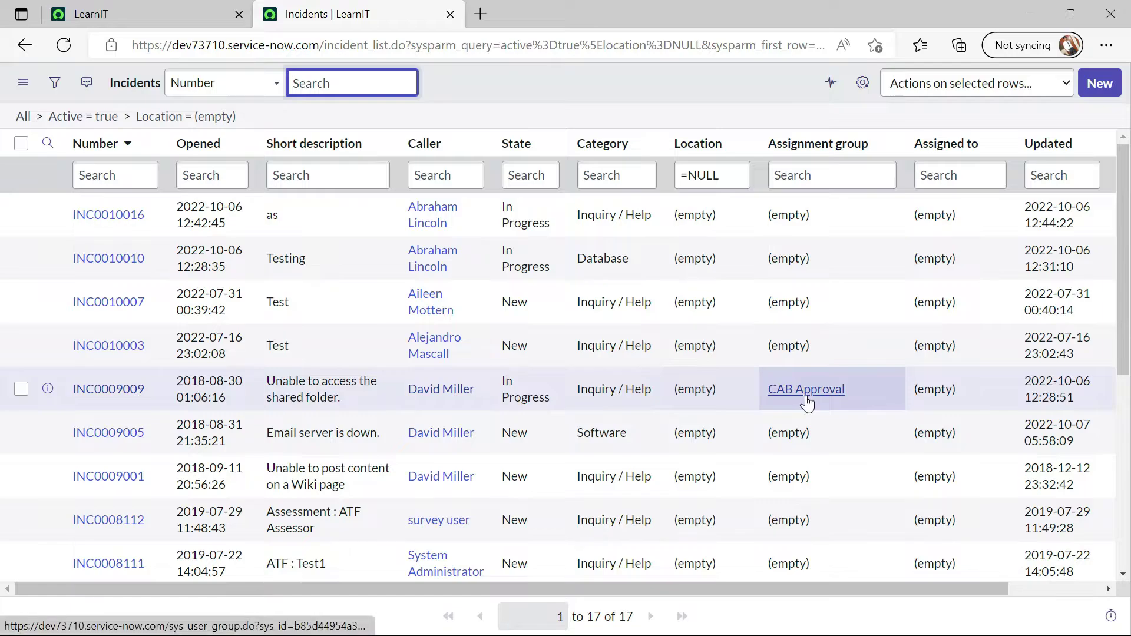
right_click(811, 403)
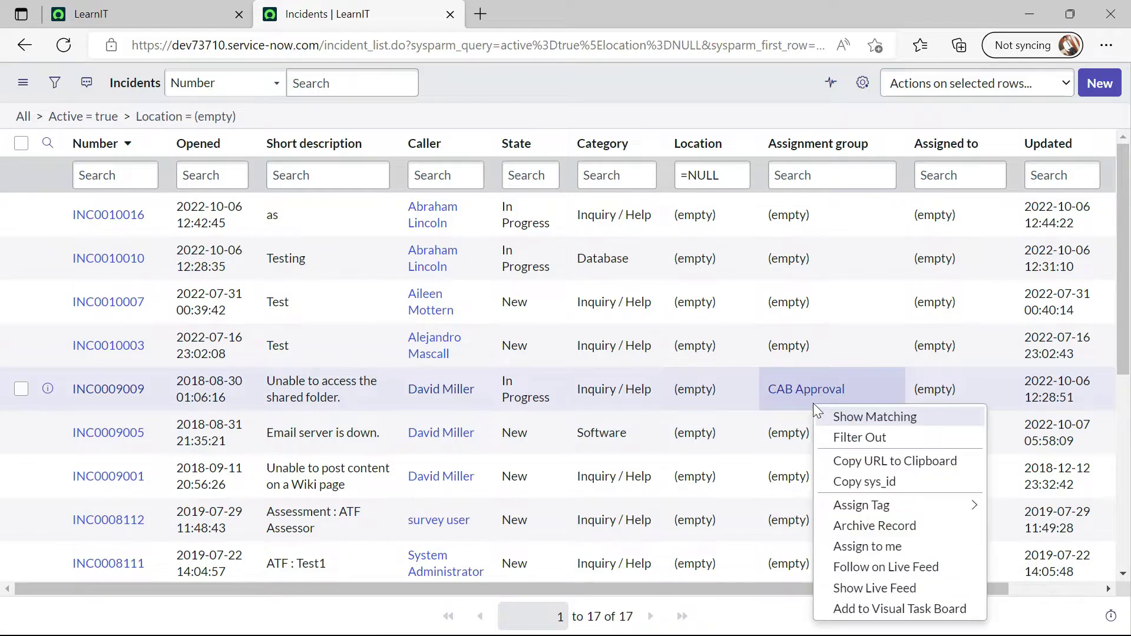
click(873, 423)
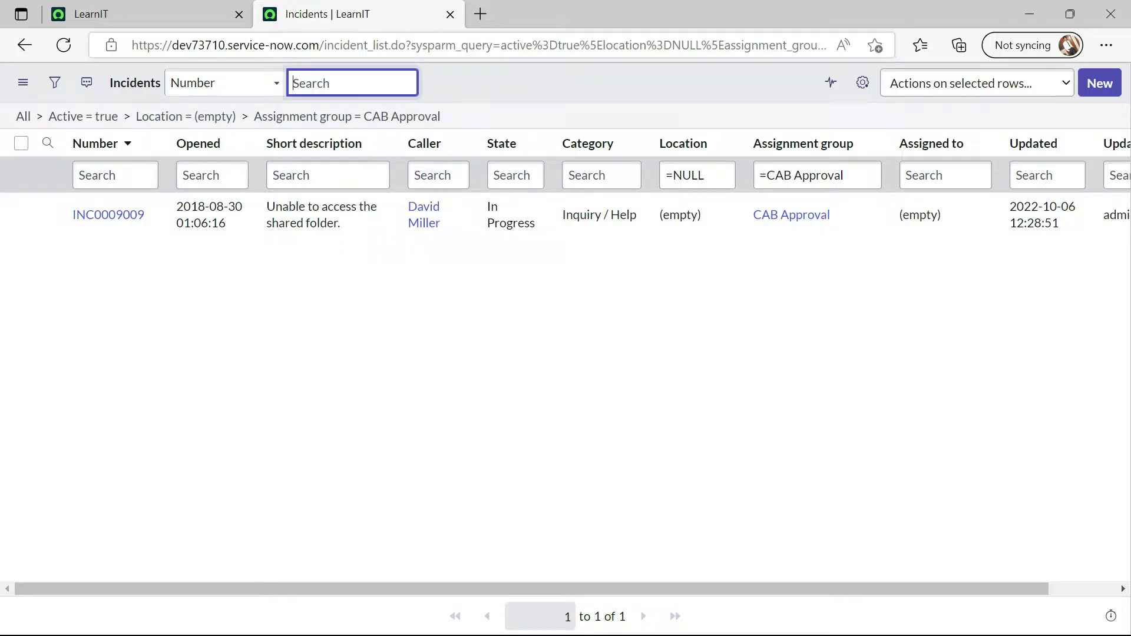
Inspect the filtered list's URL, selecting the path from 'incident' to the end.
click(596, 41)
click(638, 424)
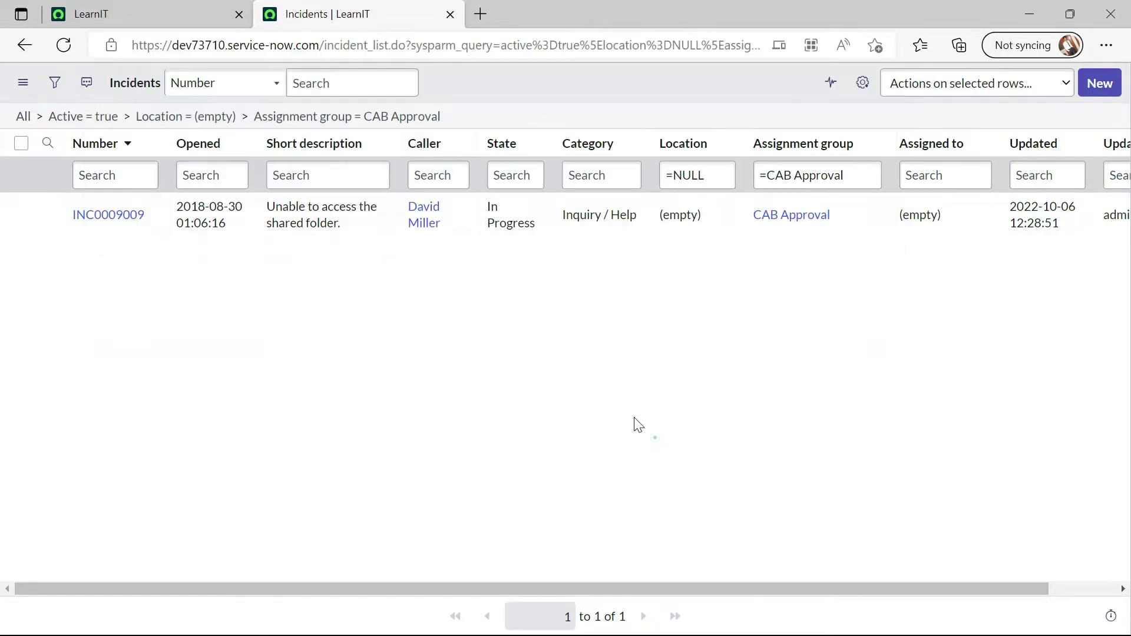
double_click(339, 45)
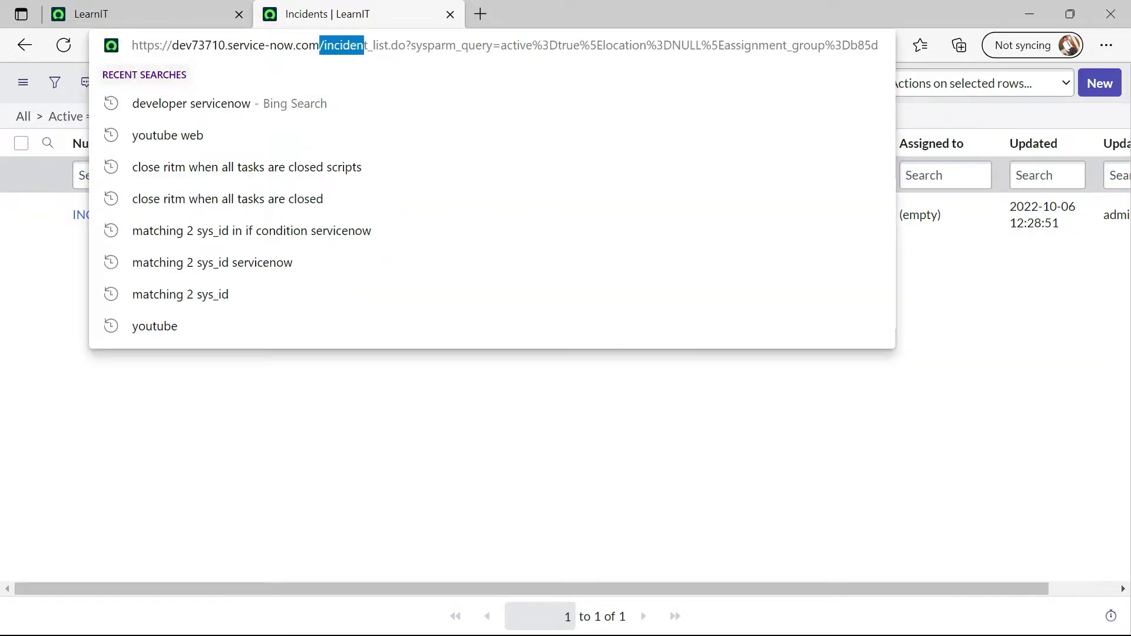
key(shift+End)
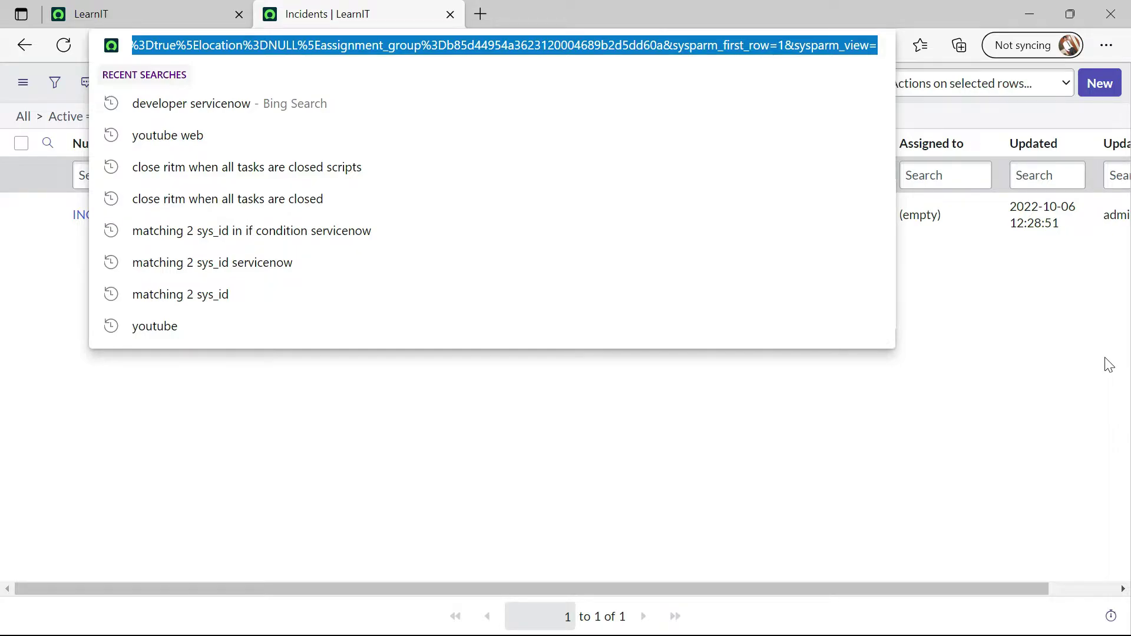
click(860, 456)
Filter the navigator for 'processors', open System Definition > Processors, and start a new record.
click(141, 12)
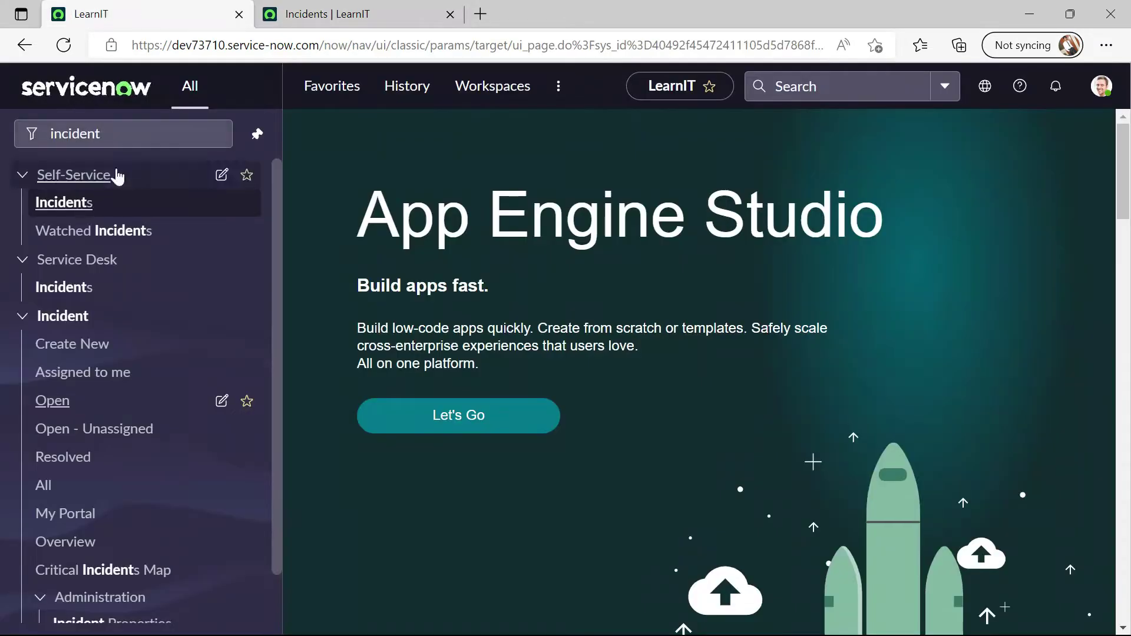
click(116, 133)
double_click(116, 134)
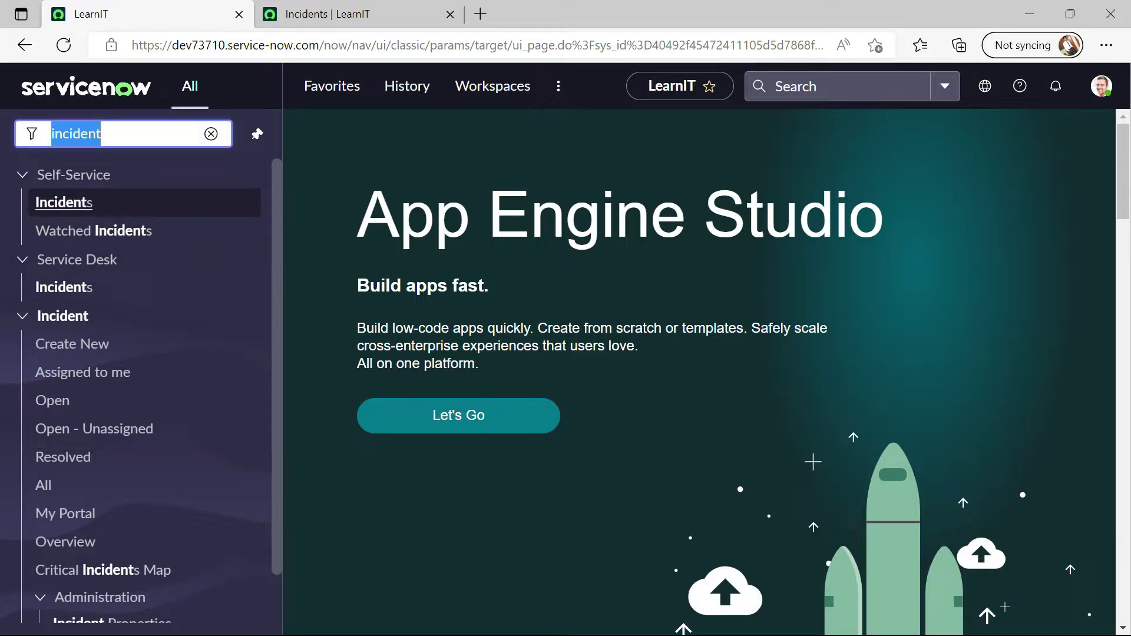
text(proces)
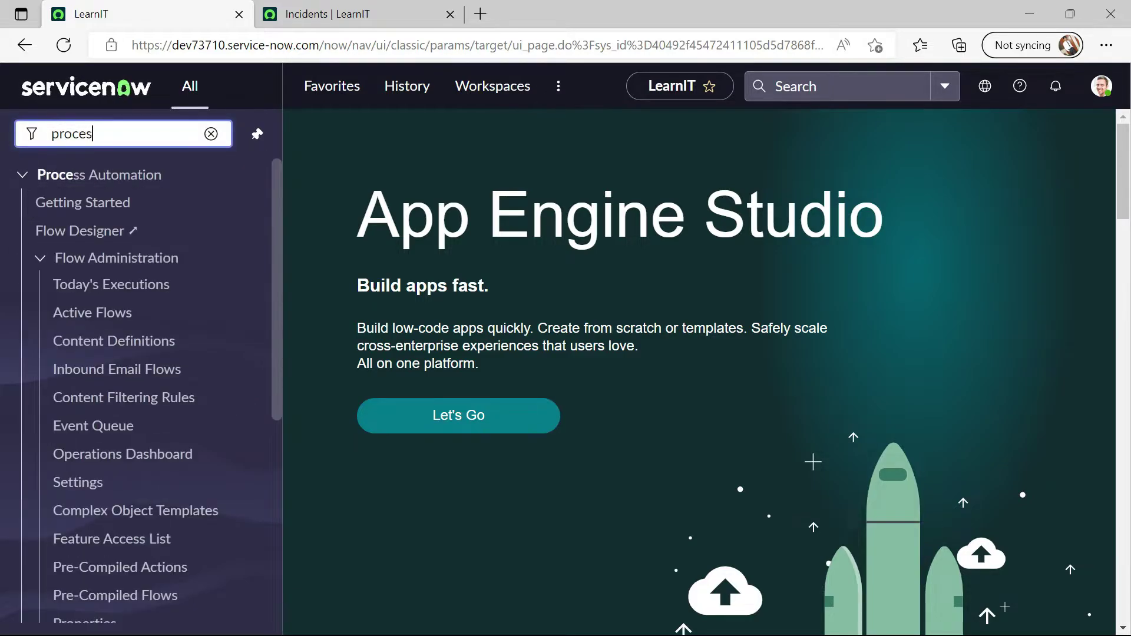
text(sors)
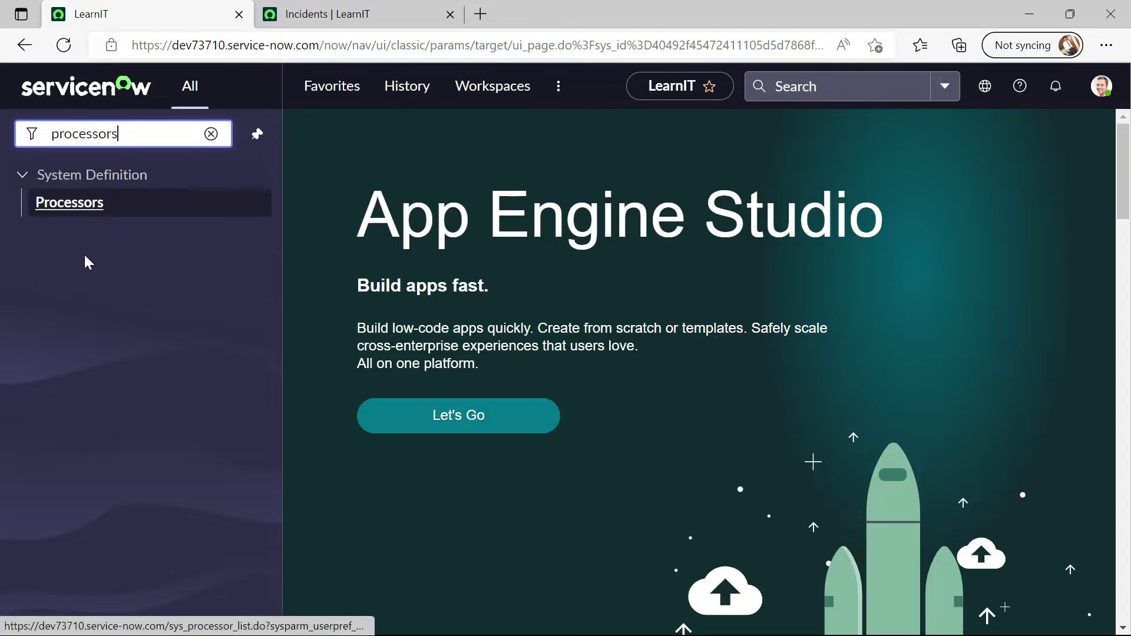
click(66, 204)
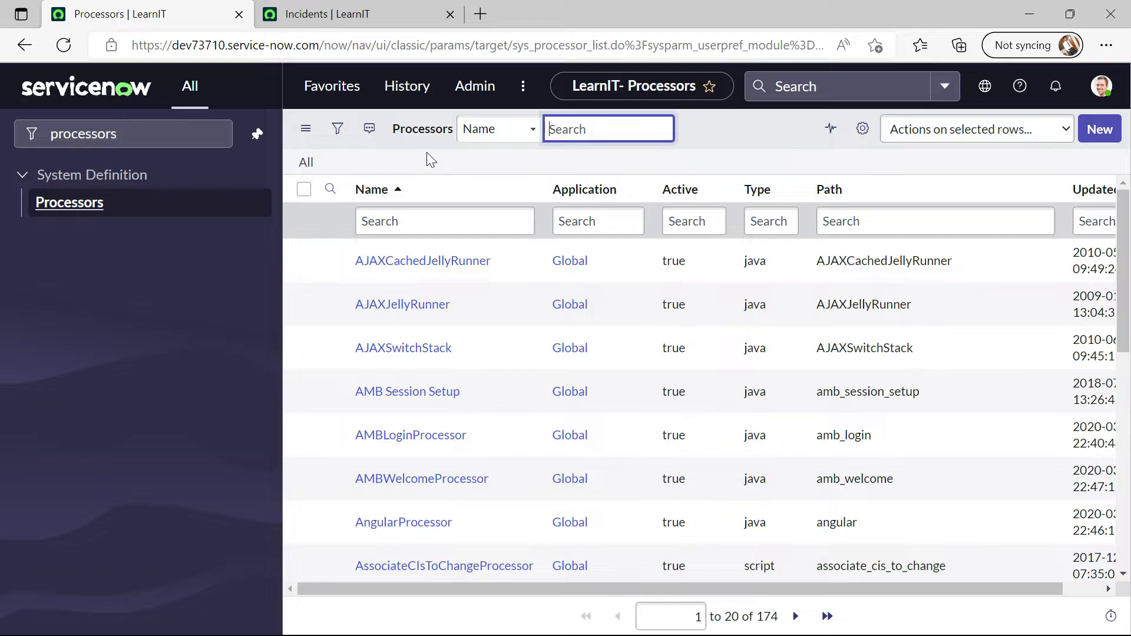
click(1101, 133)
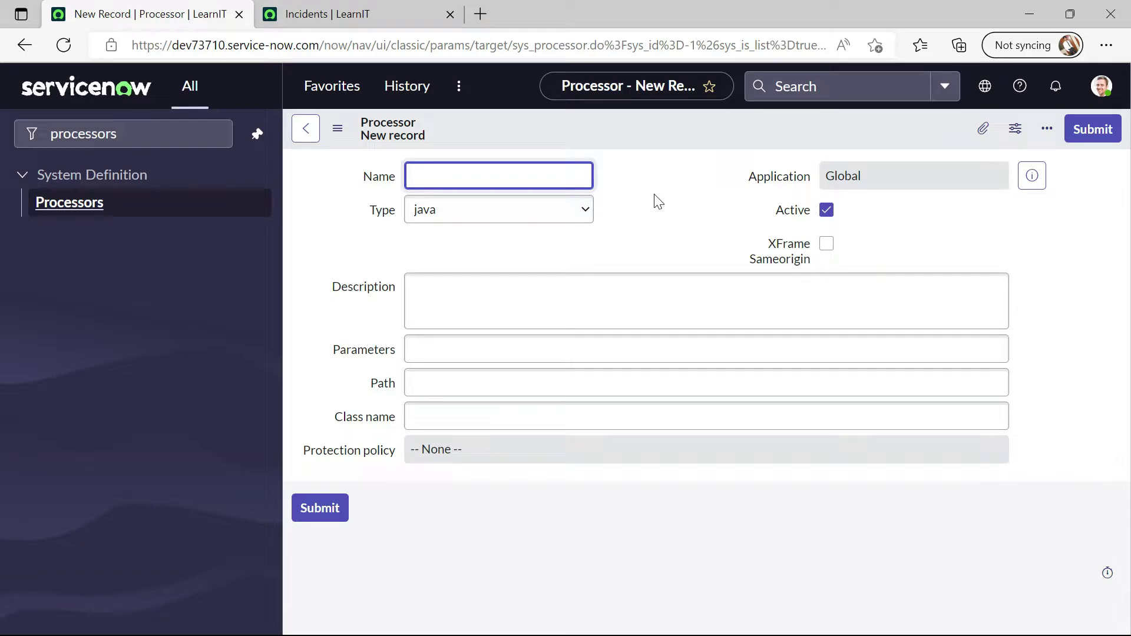
Name the processor 'Shorten Incident URL', set Type to script, and uncheck CSRF protect.
text(Short)
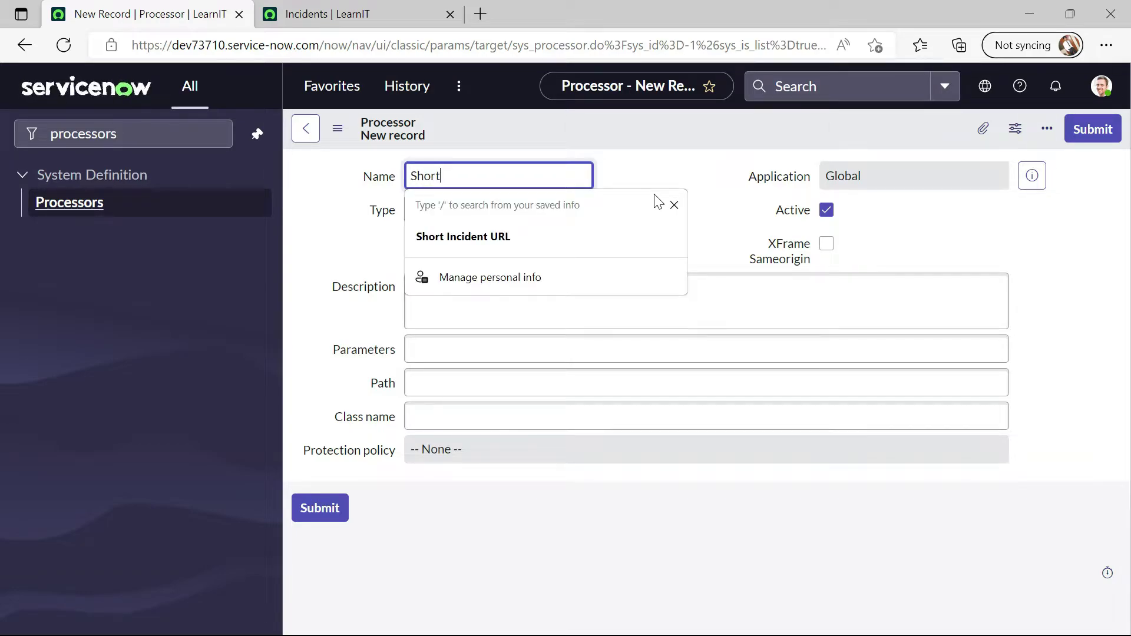
text(en Incident)
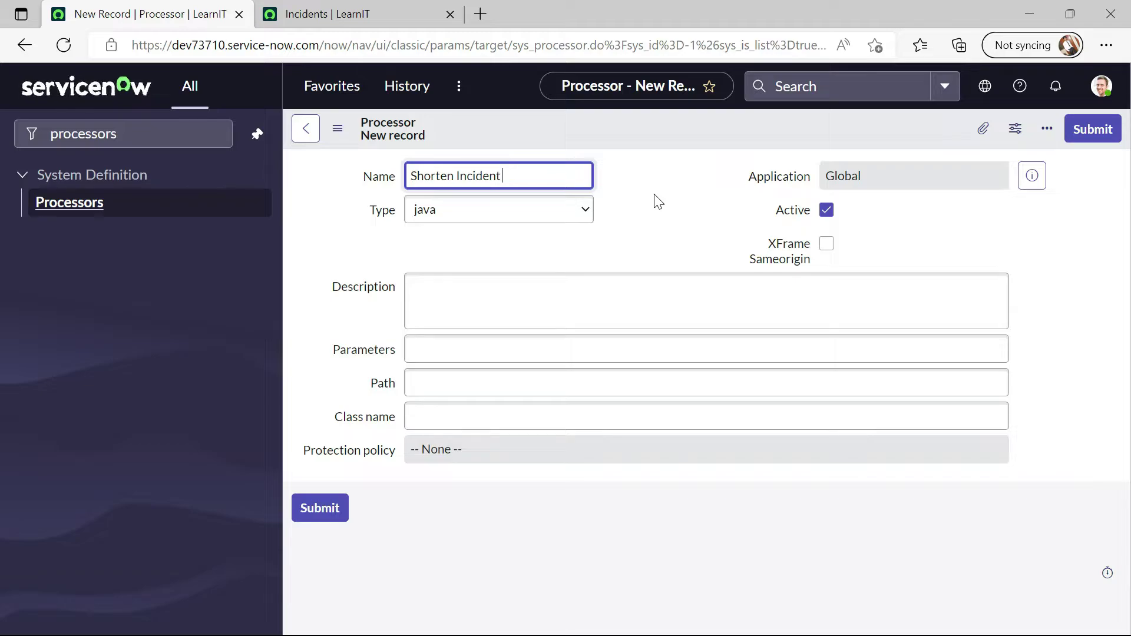
text( URL)
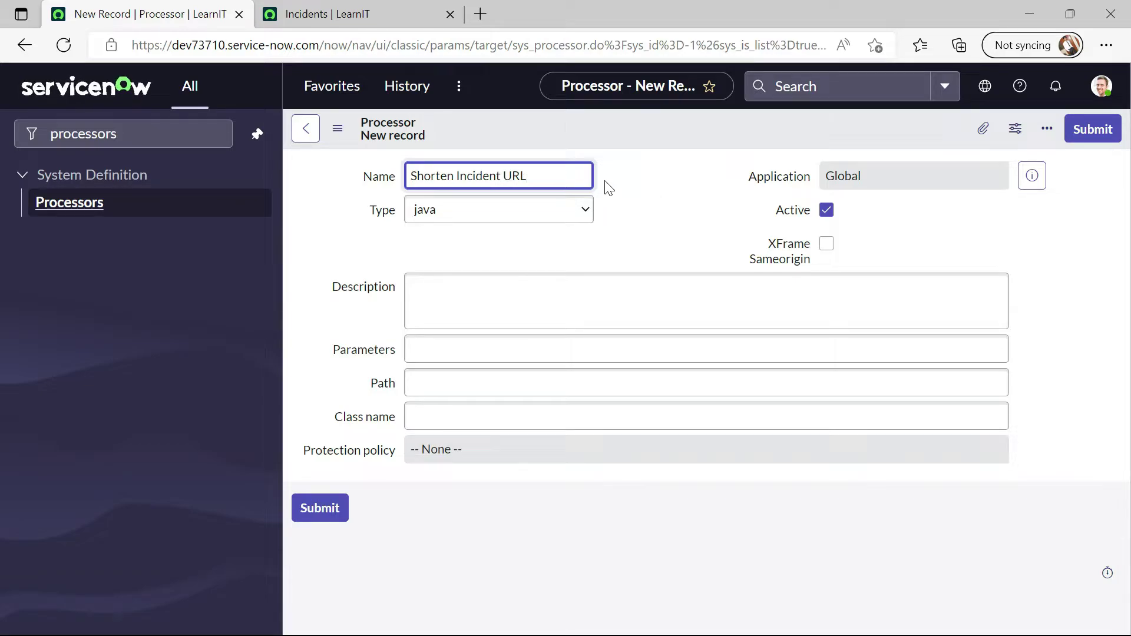
click(447, 217)
click(444, 247)
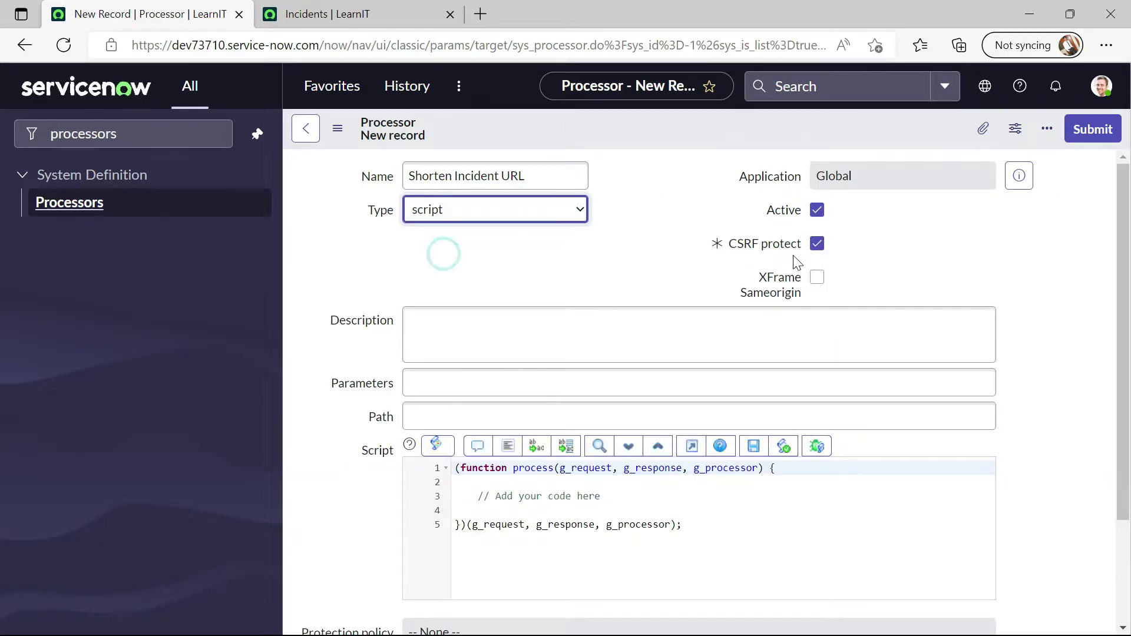
click(817, 243)
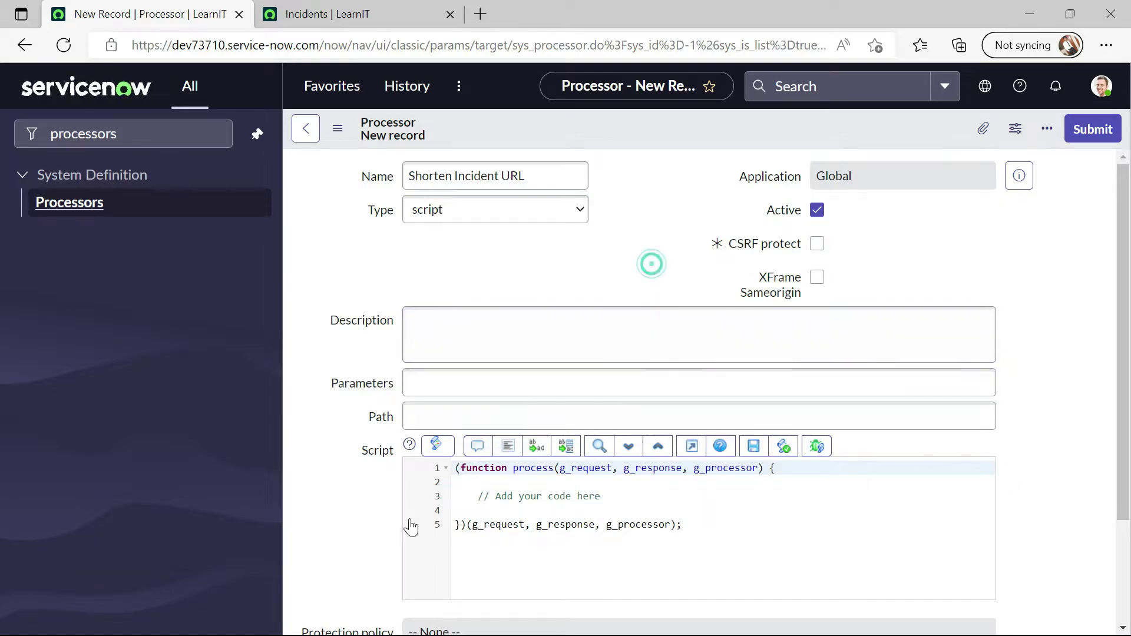
Set the processor's Path to 'incList'.
click(456, 415)
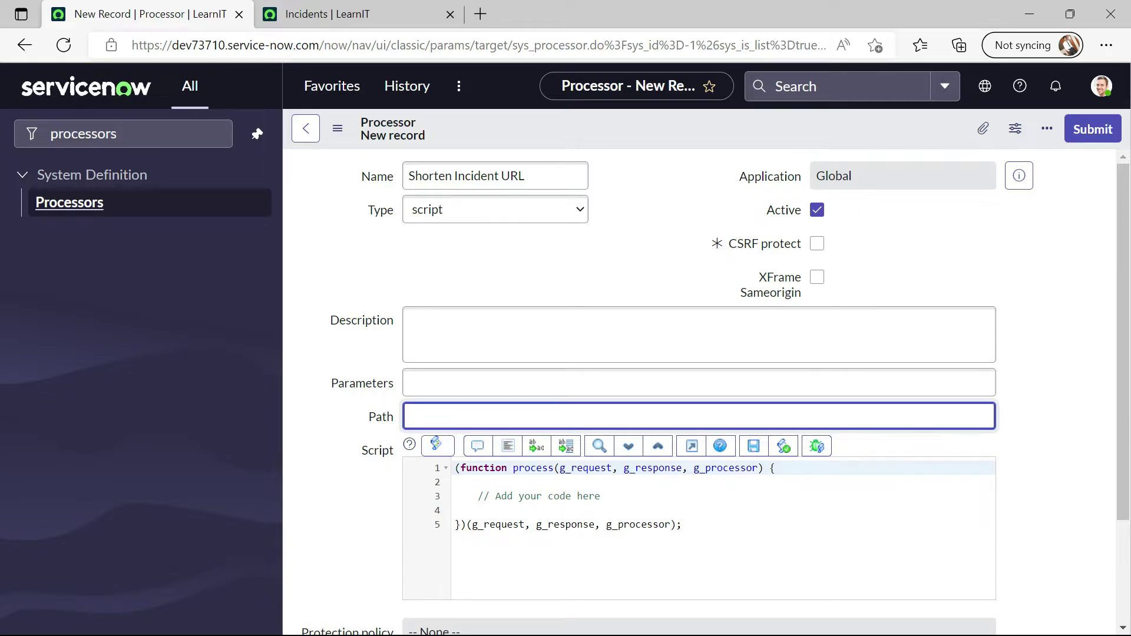
click(412, 12)
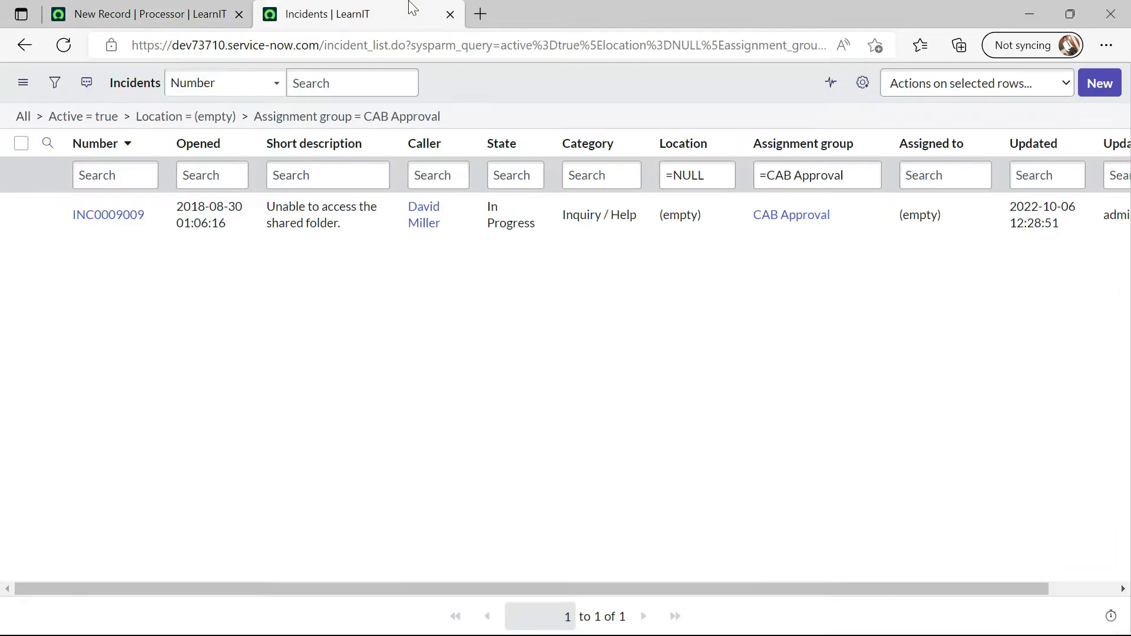
click(169, 9)
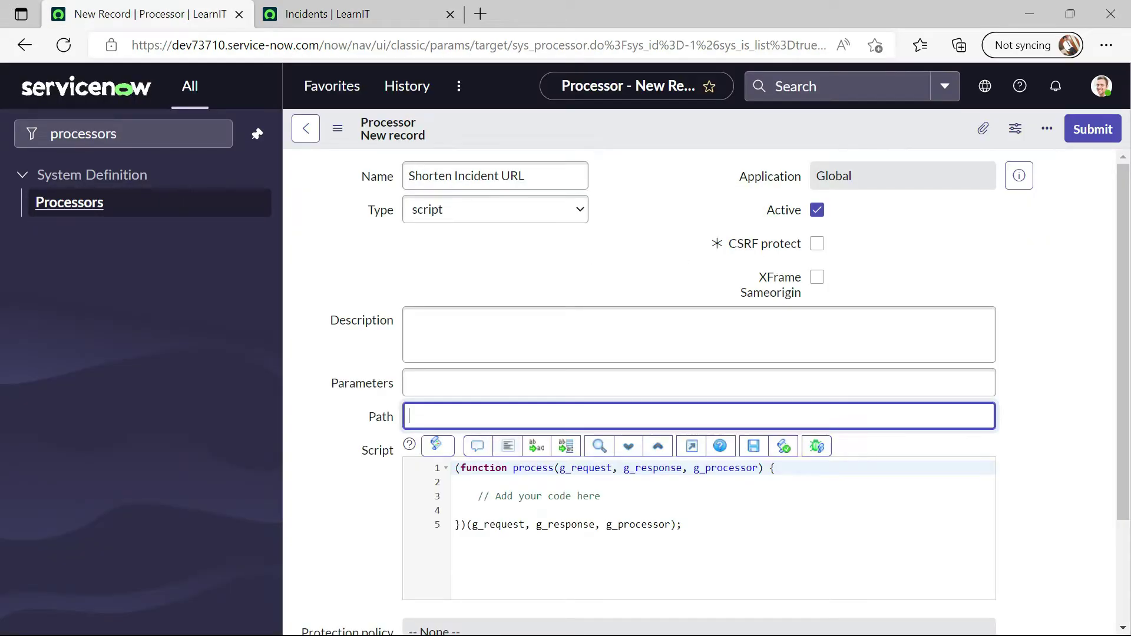
text(incList)
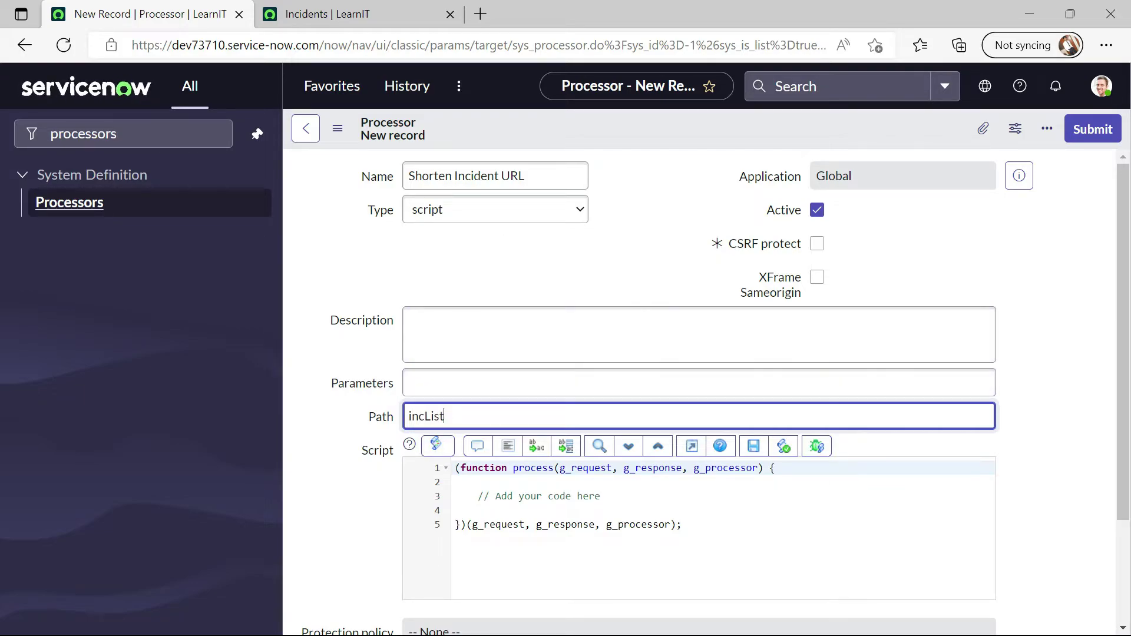
Add g_processor.redirect(' with the pasted filtered incident_list.do URL to the script's line 4.
click(608, 497)
key(Return)
key(Return)
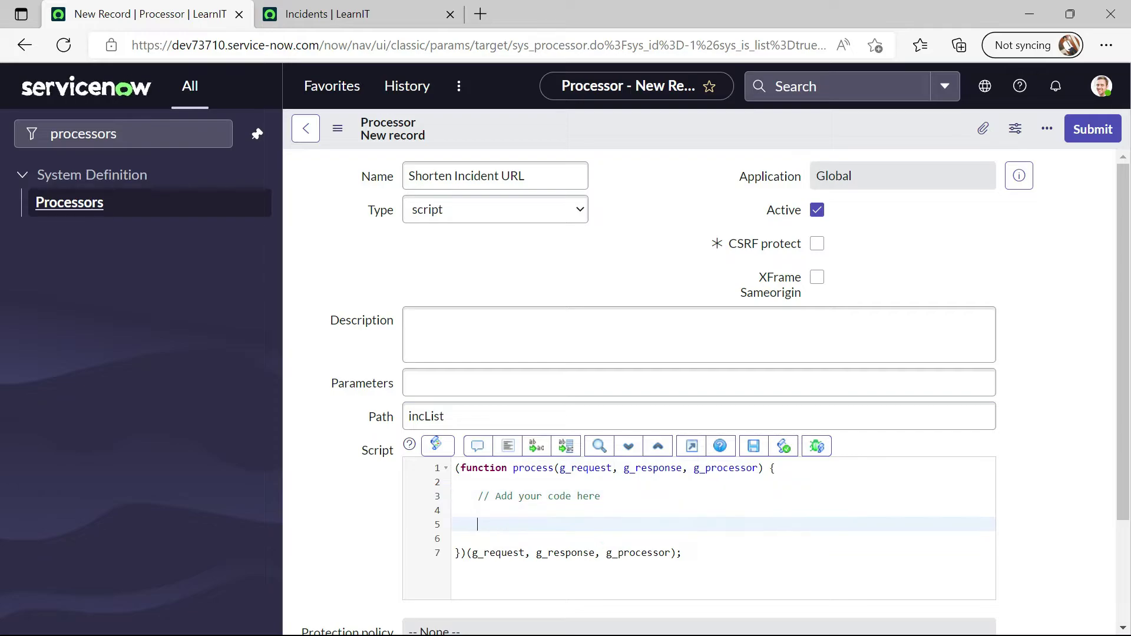
key(BackSpace)
key(BackSpace)
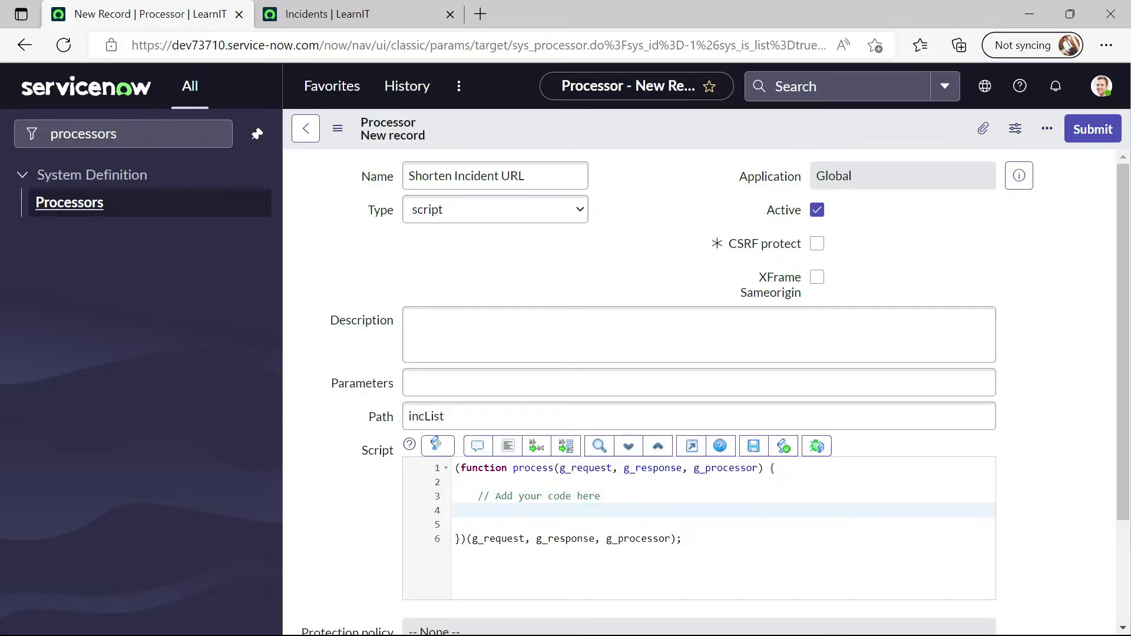
text(g_processor.)
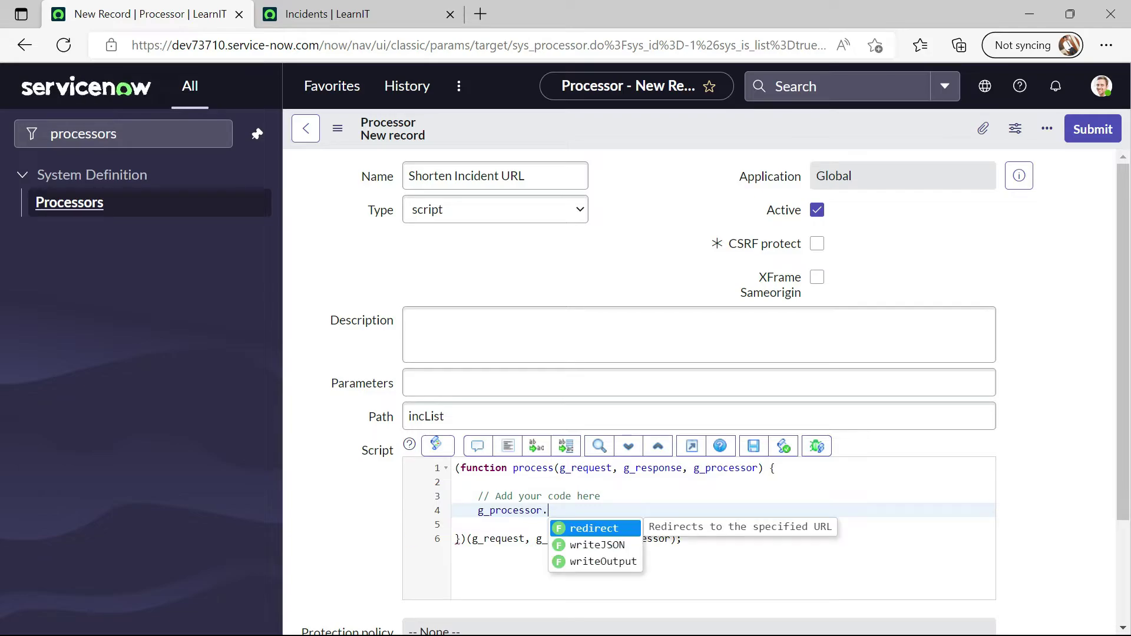
key(Return)
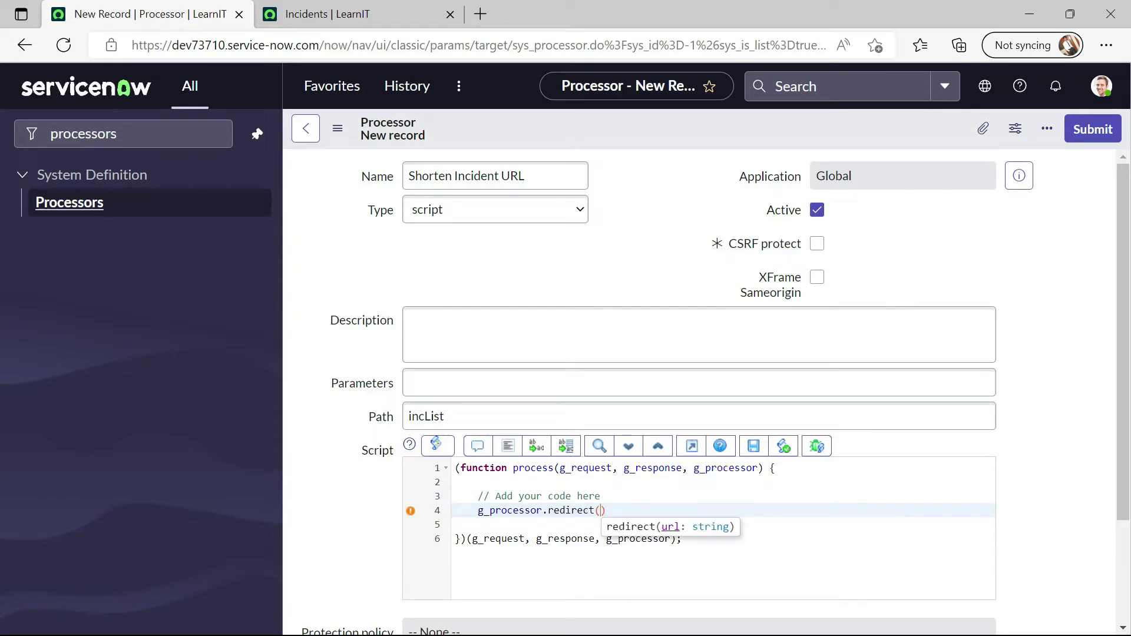
text(')
key(ctrl+v)
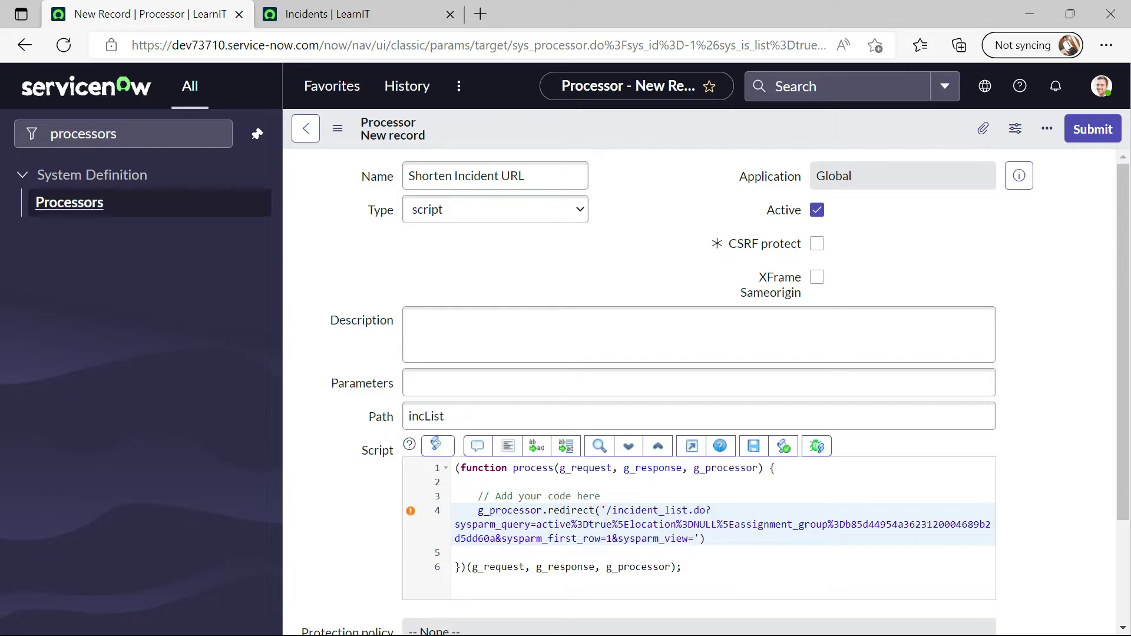
click(706, 539)
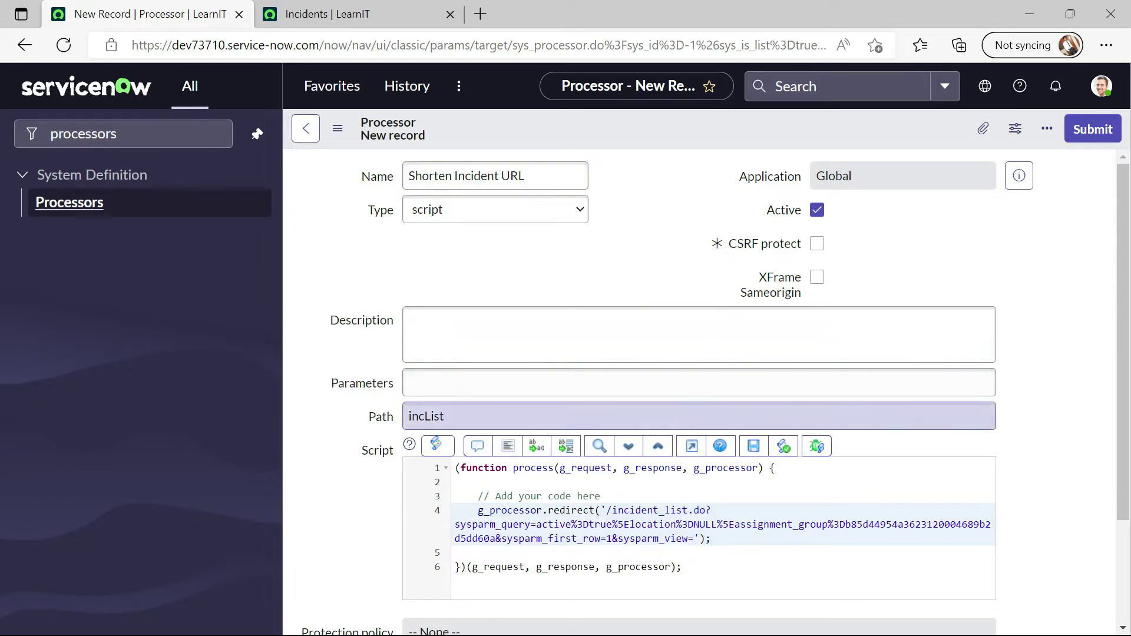
double_click(459, 407)
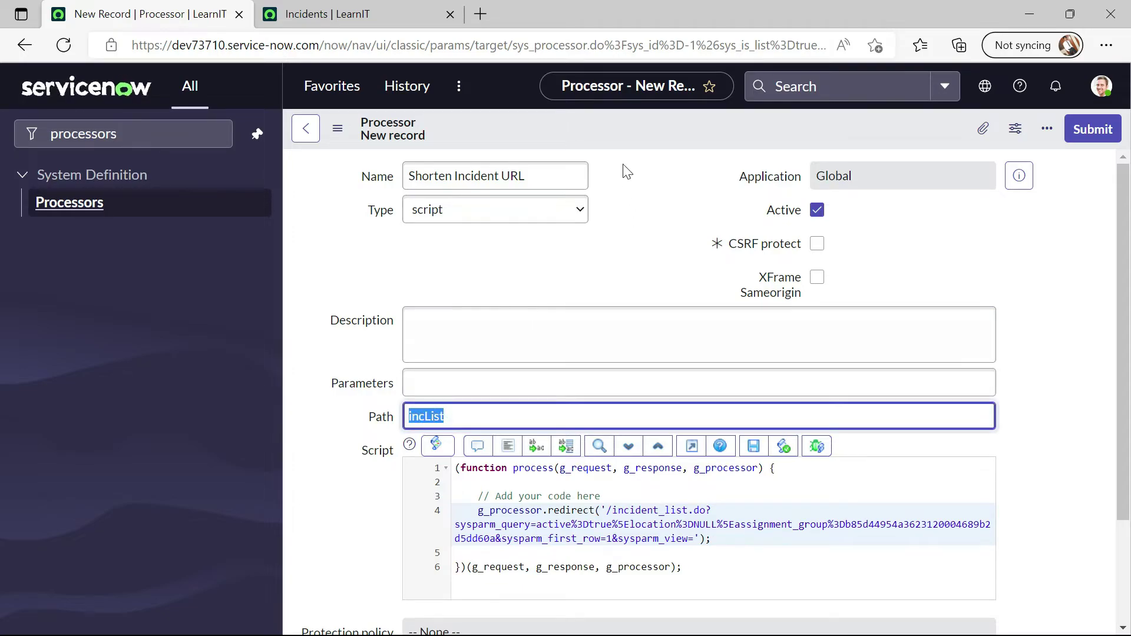
right_click(630, 136)
Save the Shorten Incident URL processor record.
click(635, 140)
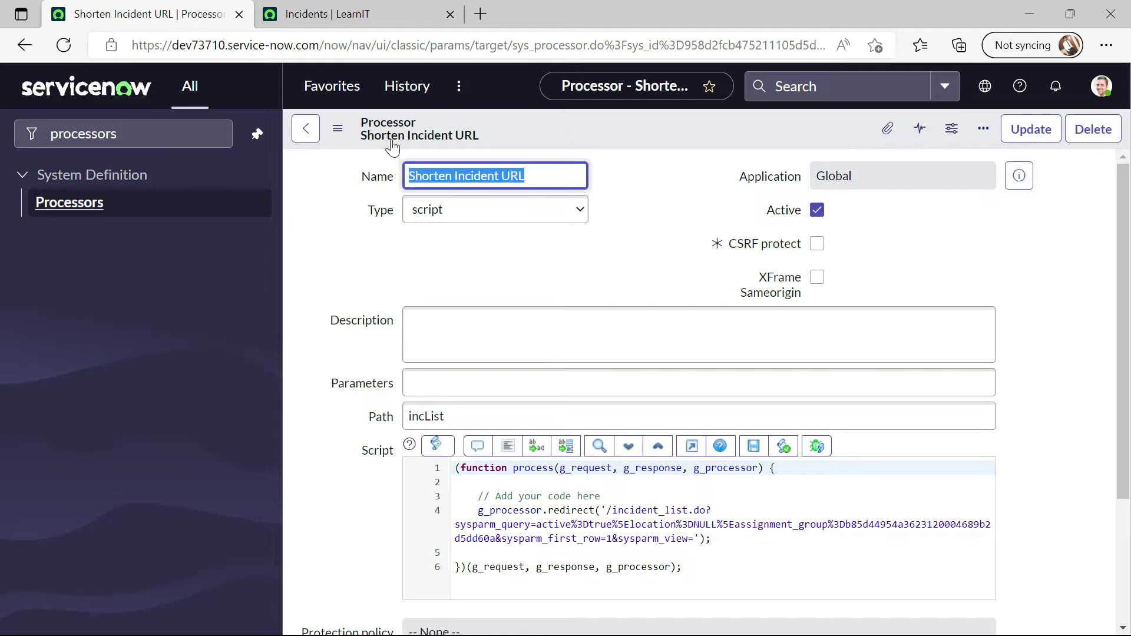
scroll(430, 535, down, 3)
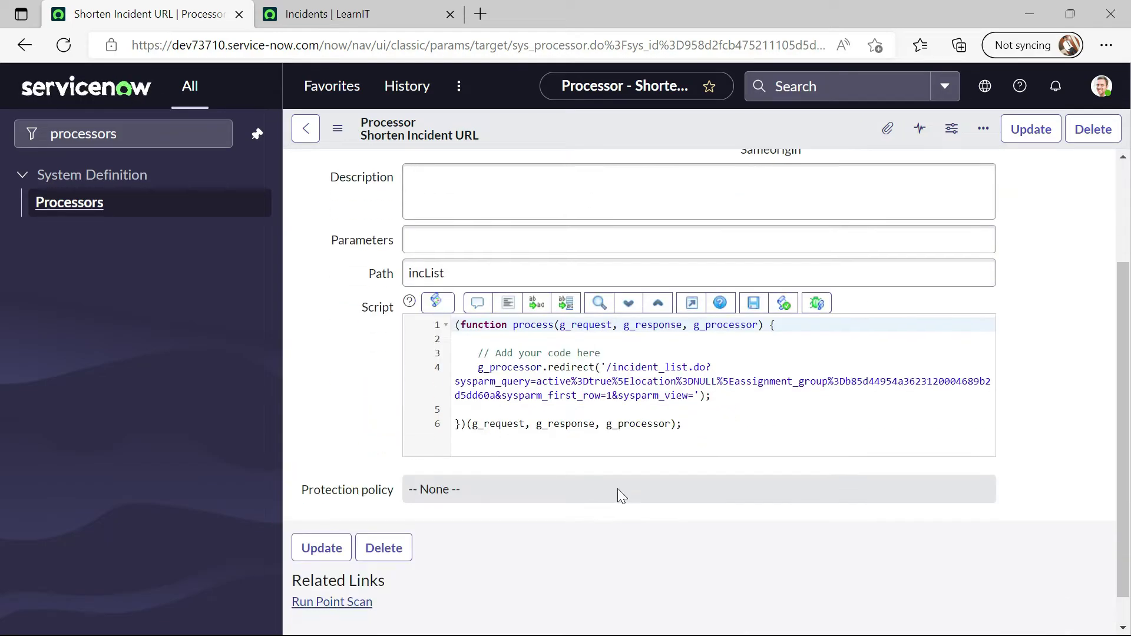
drag(693, 393, 606, 364)
click(771, 451)
double_click(468, 275)
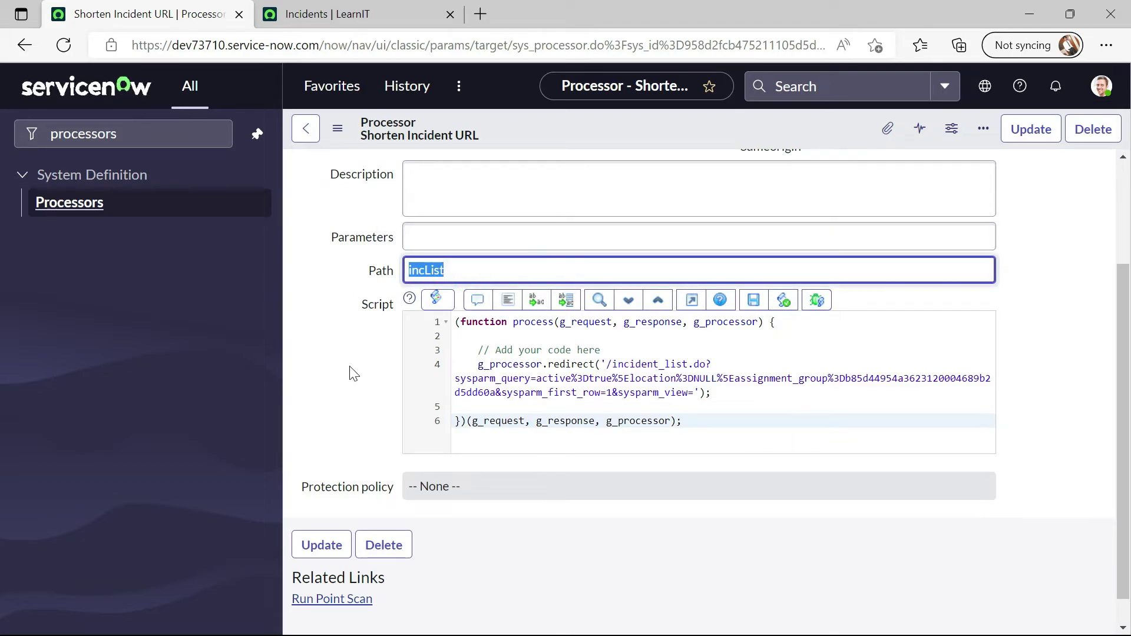
In the Incidents tab, load the instance URL plus /incList to test the redirect.
click(362, 7)
drag(339, 45, 1039, 73)
key(BackSpace)
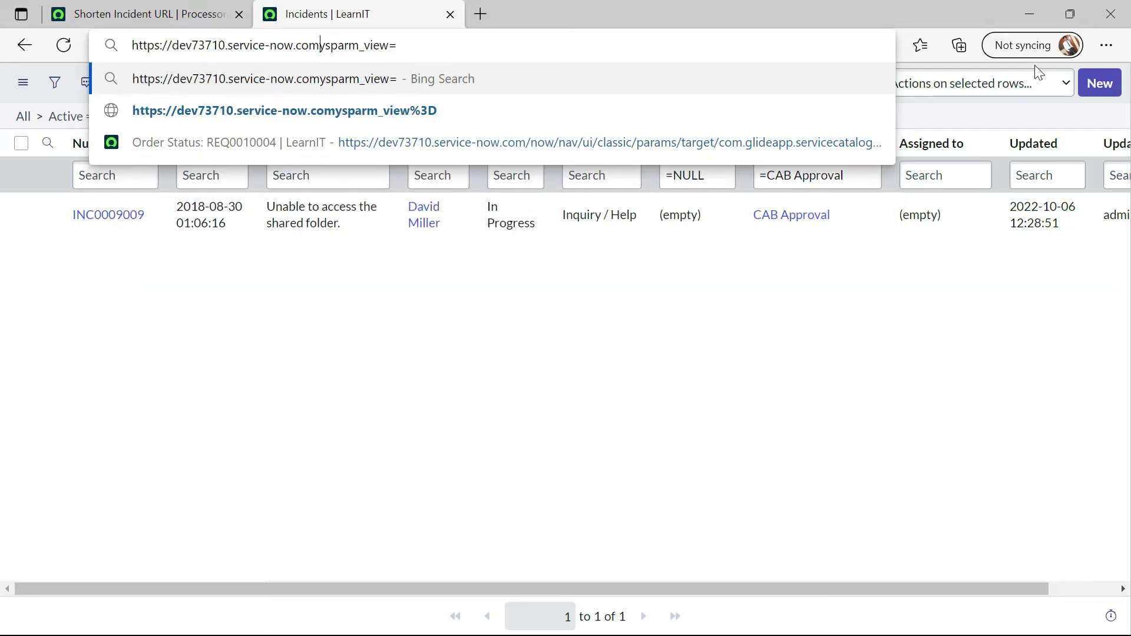
key(Delete)
key(Delete)
key(Delete)
key(Delete)
key(Delete)
key(Delete)
key(Delete)
key(Delete)
key(Delete)
key(Delete)
key(Delete)
text(/)
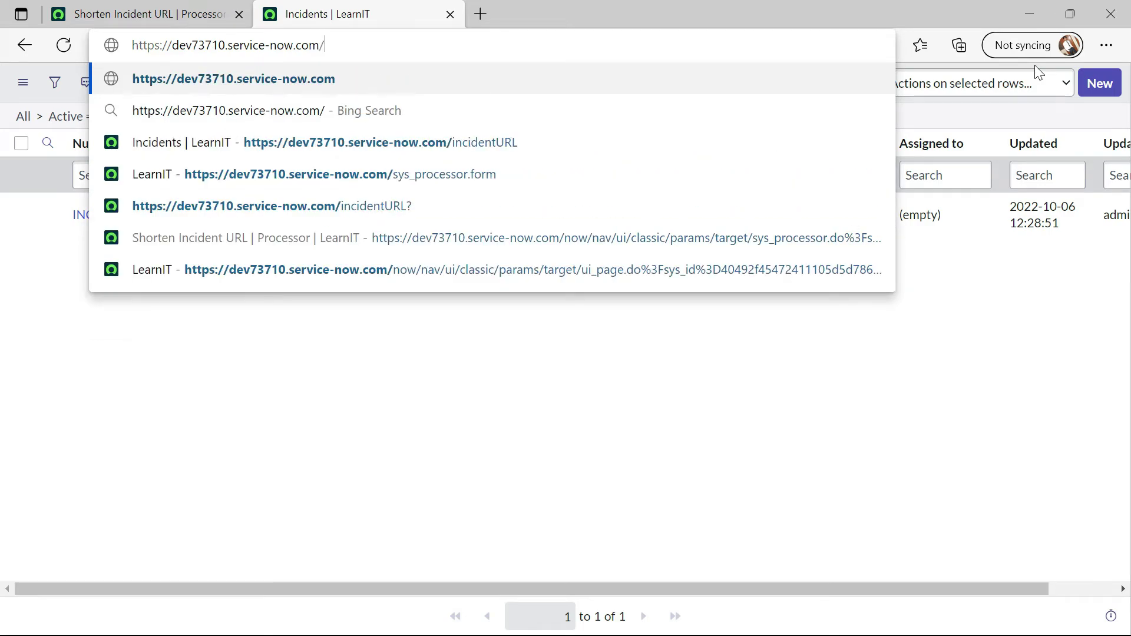
text(incList)
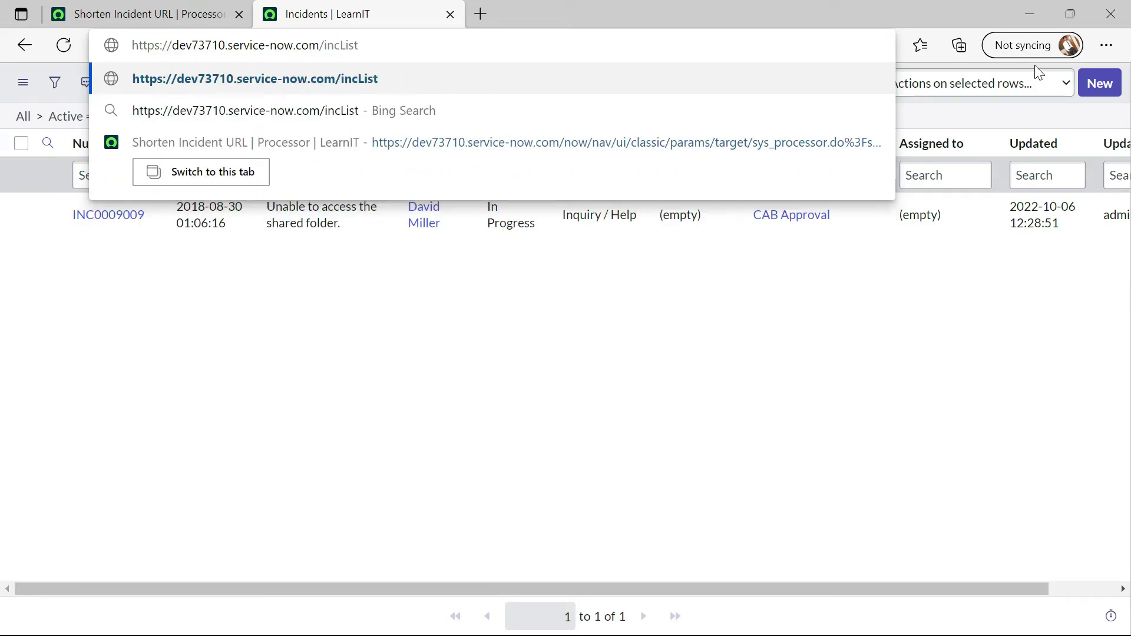
key(ctrl+a)
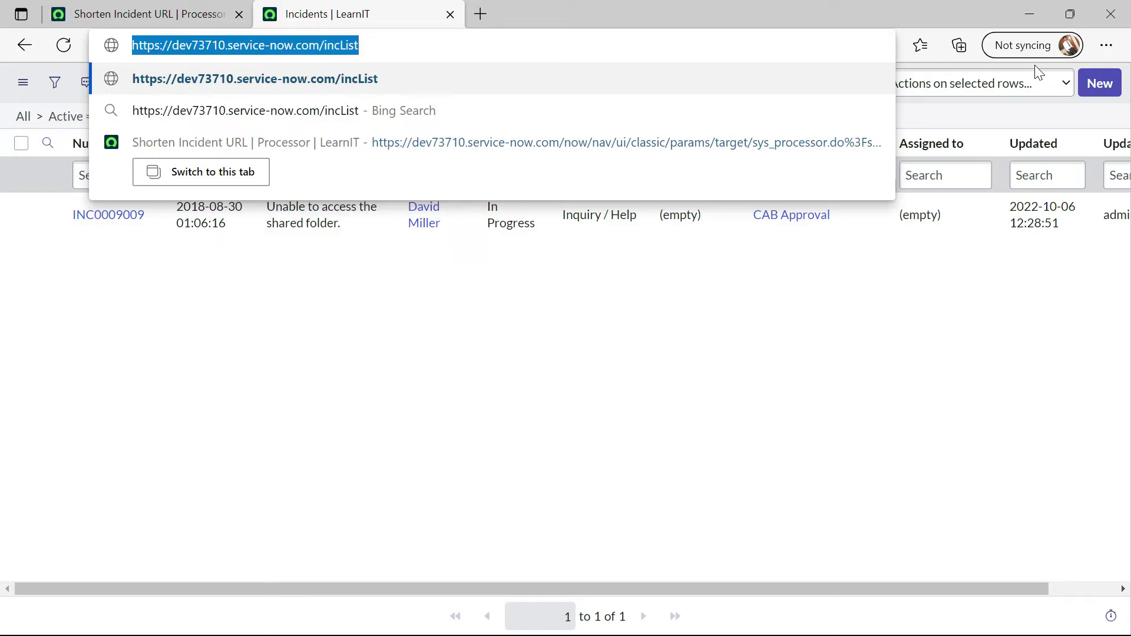
key(Return)
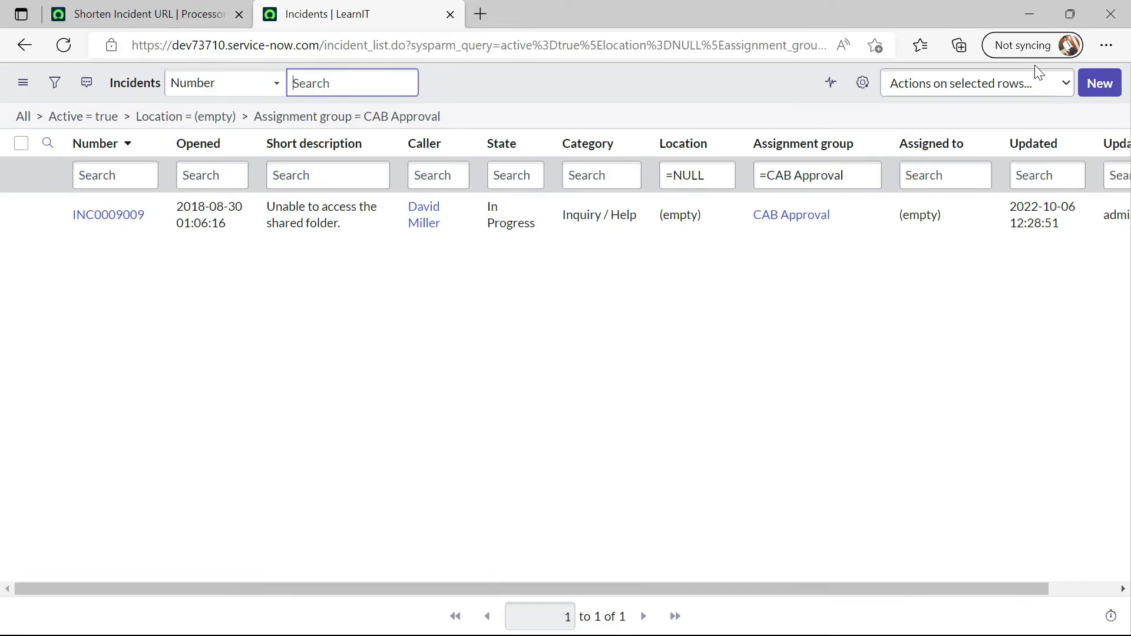